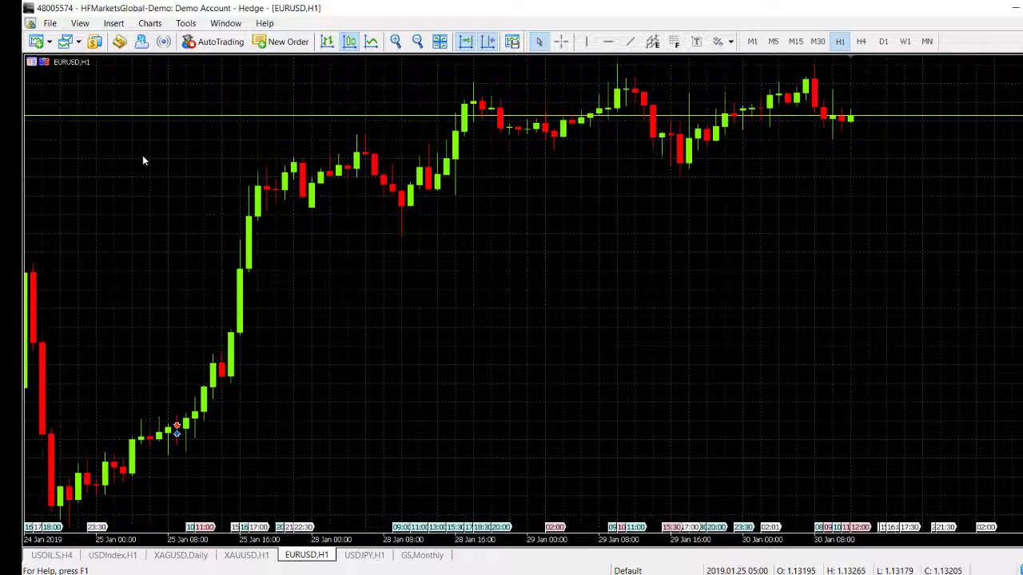
Step: Add Bollinger Bands with period 20 and deviations 2.000 in white to the EURUSD H1 chart, and close the indicator list
click(92, 24)
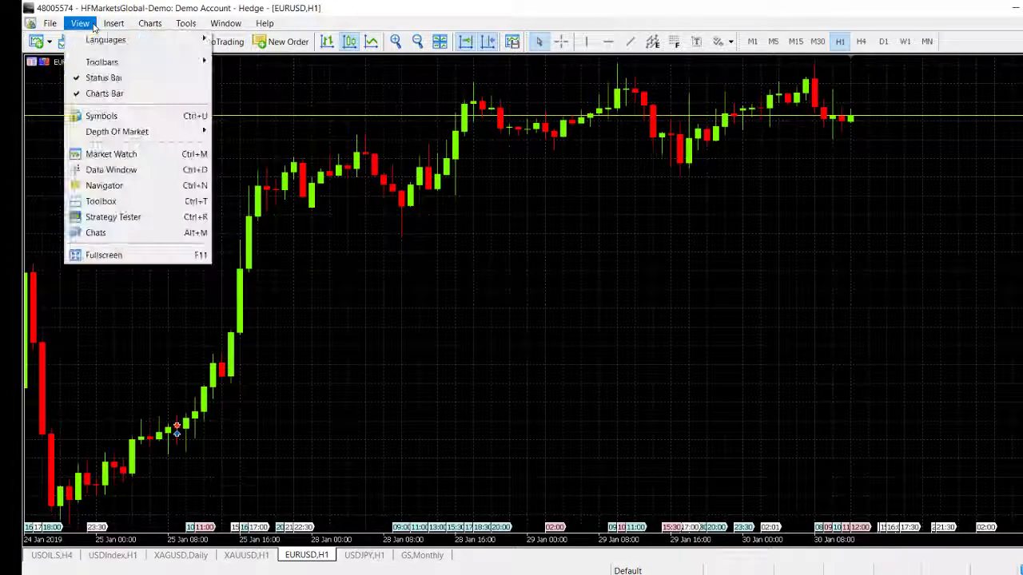
click(112, 186)
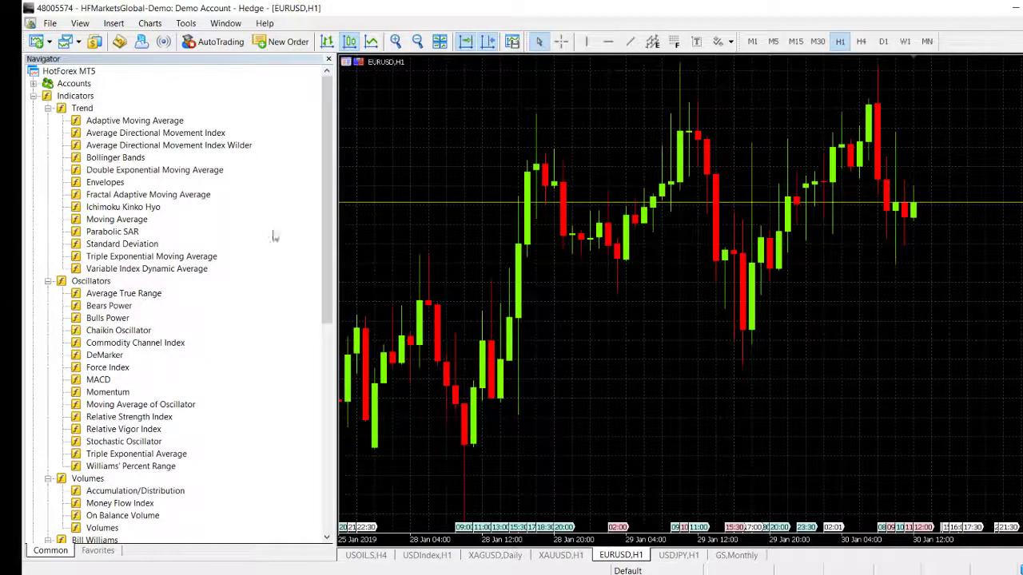
drag(112, 157, 442, 154)
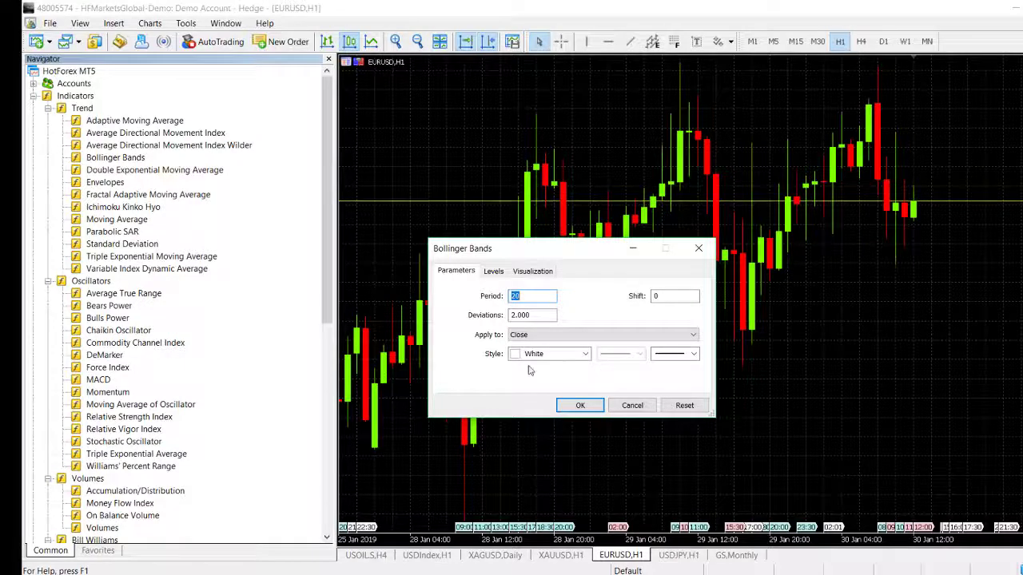
click(577, 406)
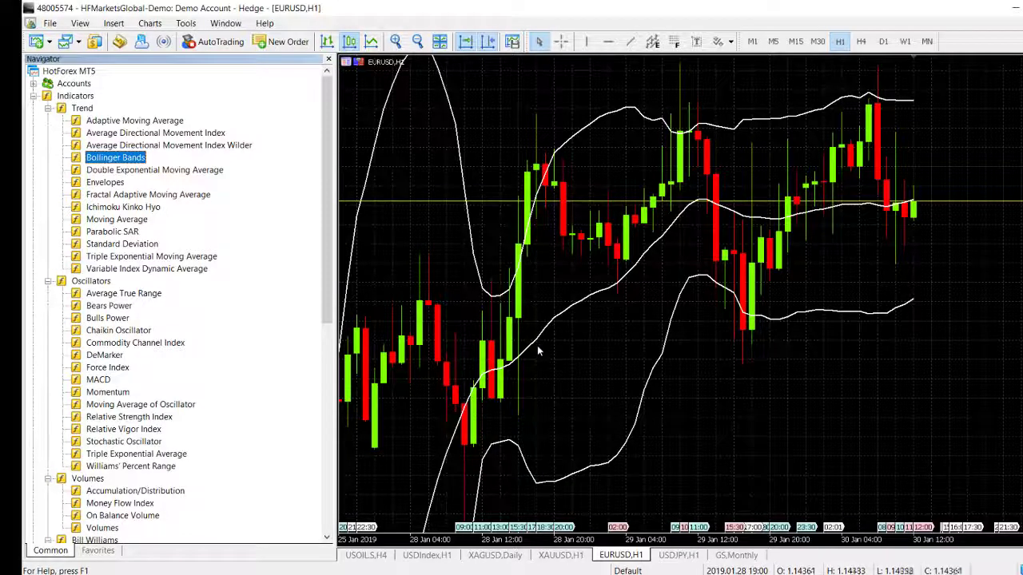
click(328, 60)
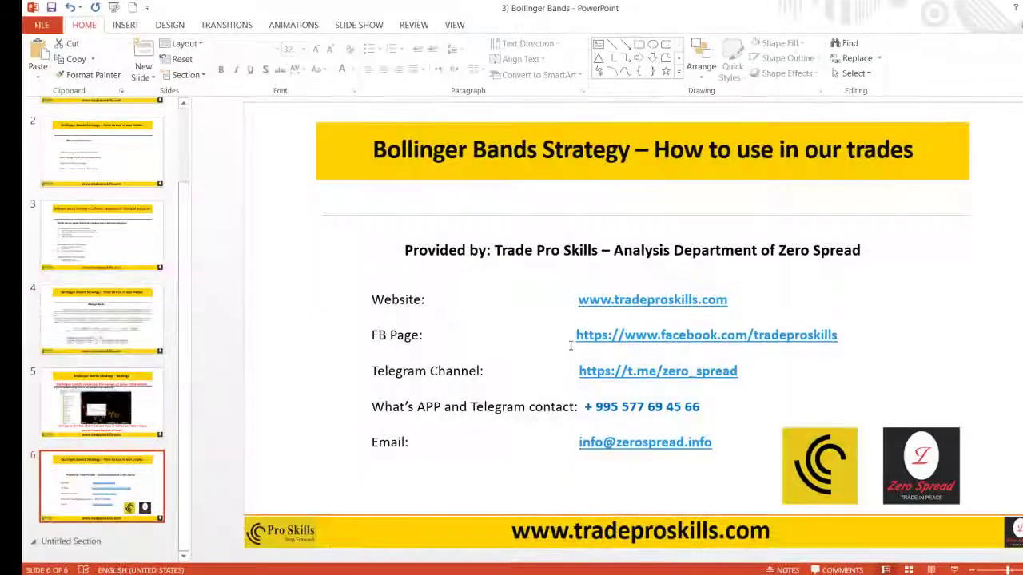
Step: Review the lesson outline and Bollinger Bands slides in PowerPoint, and inspect the middle band on the MetaTrader 5 chart
click(102, 152)
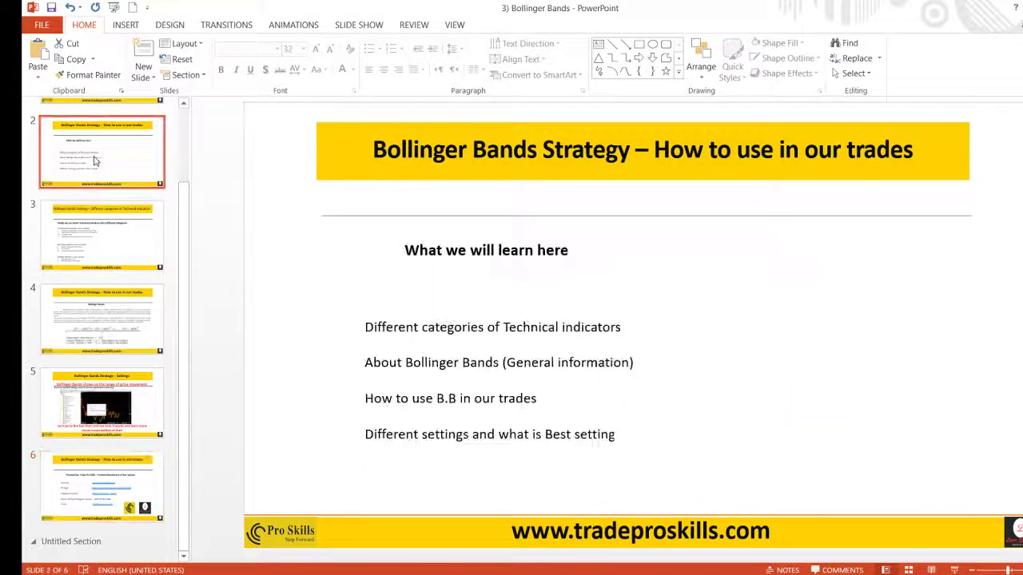
click(102, 322)
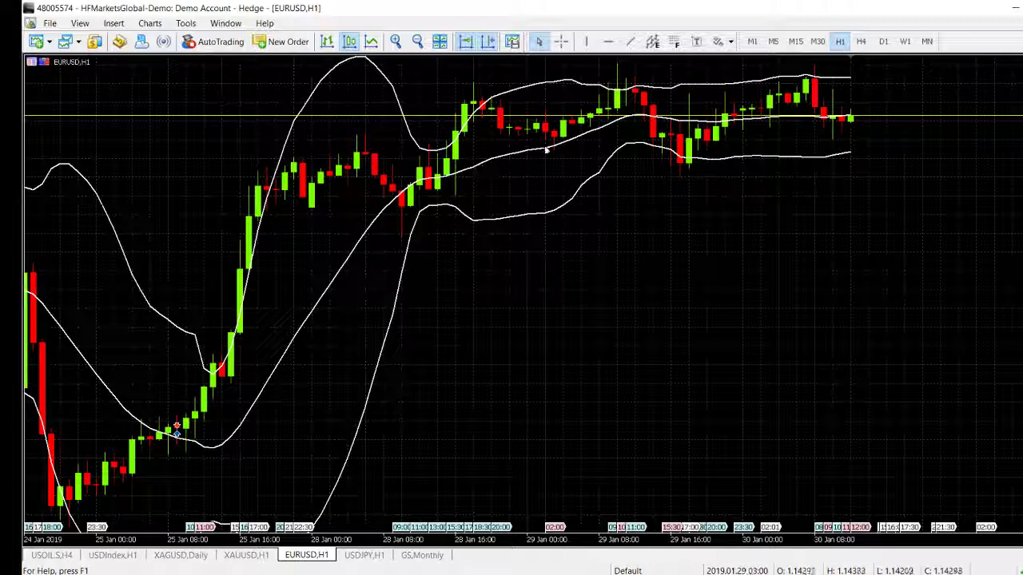
mouse_move(792, 120)
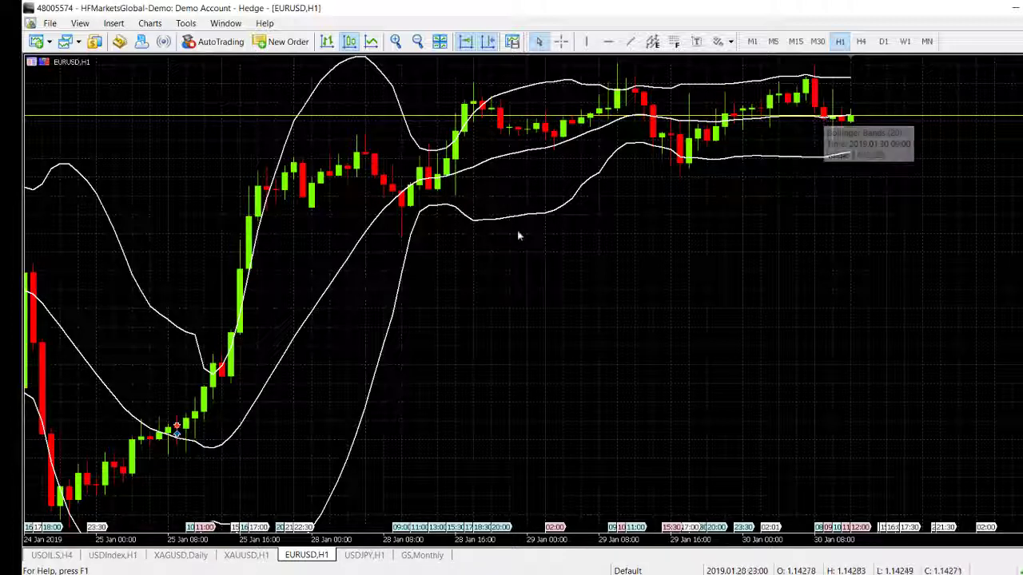
Step: Overlay a red simple Moving Average with period 20, applied to Close, on the EURUSD H1 chart
click(86, 25)
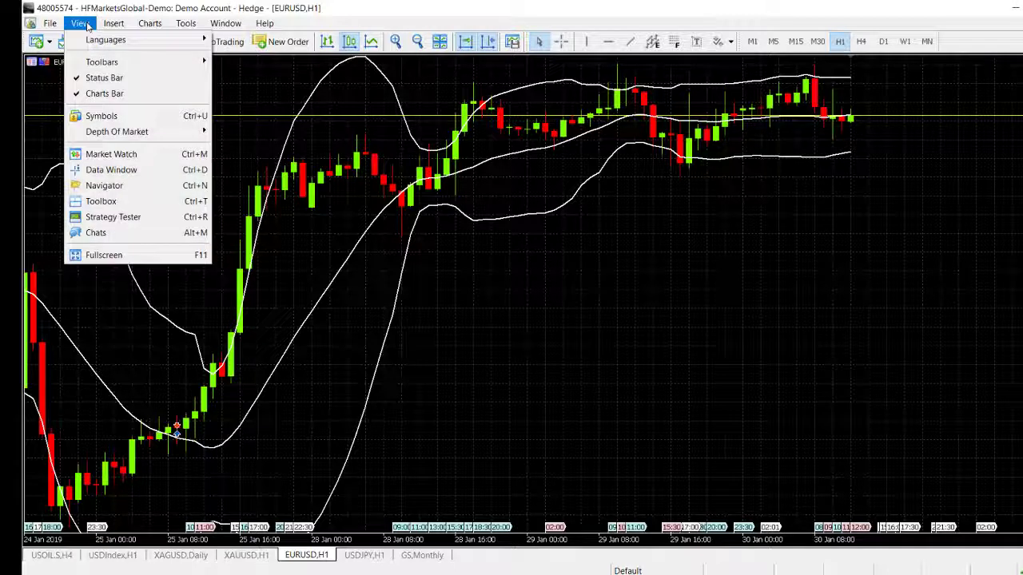
click(104, 185)
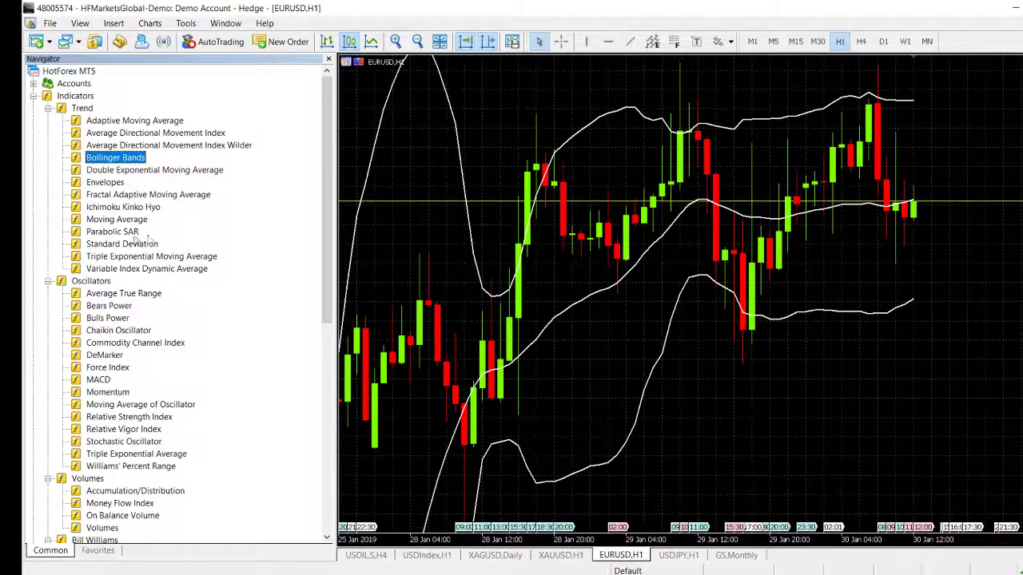
double_click(116, 219)
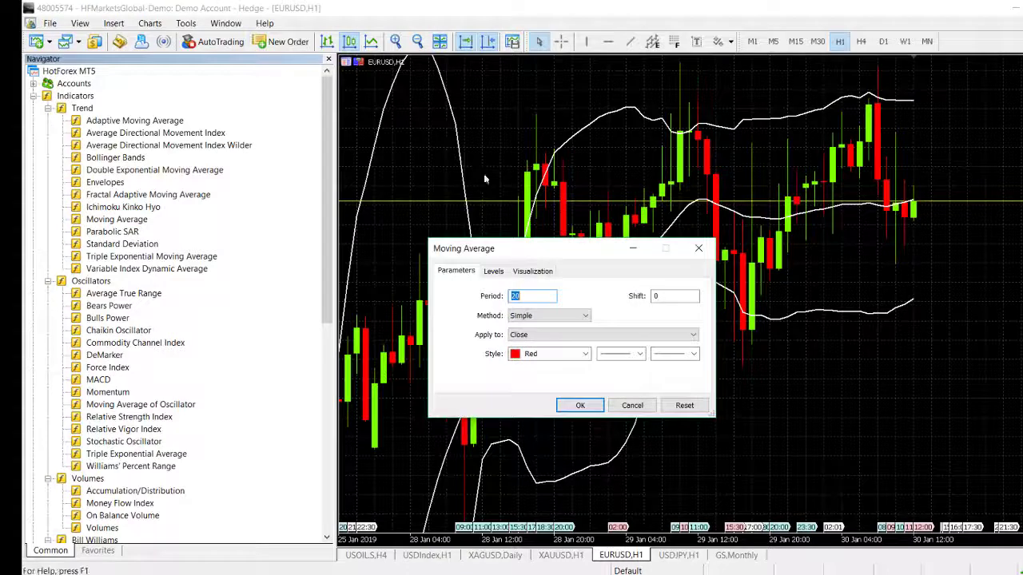
click(534, 297)
click(572, 405)
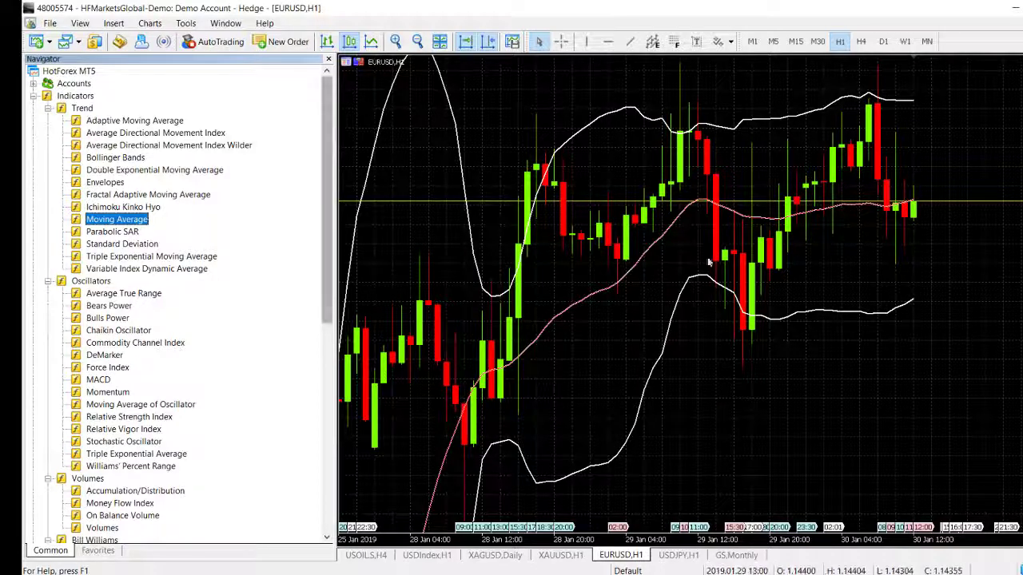
Step: Add the red 20-period simple Moving Average again with a different line width, and close the indicator list
double_click(126, 222)
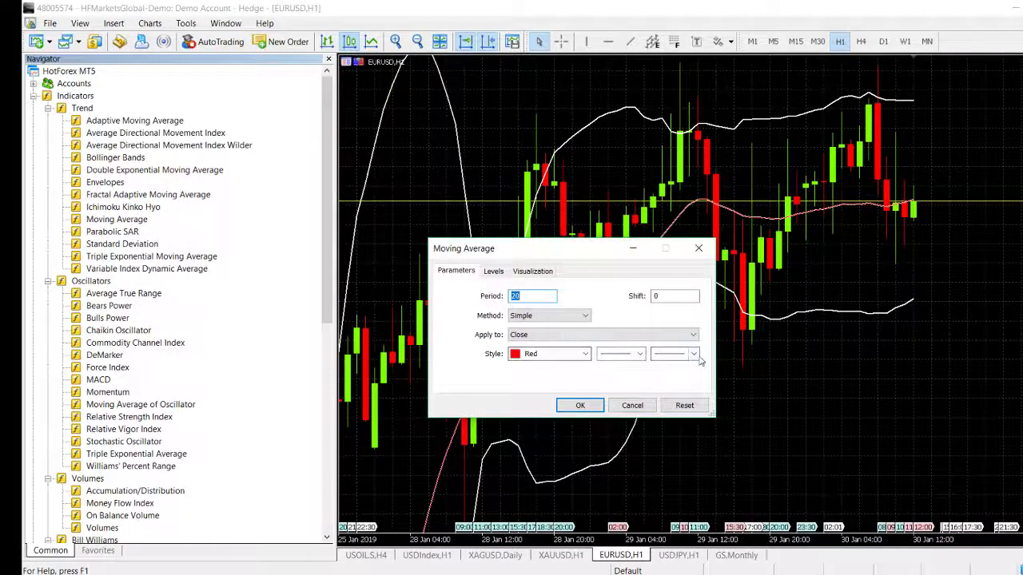
click(694, 354)
click(668, 391)
click(583, 405)
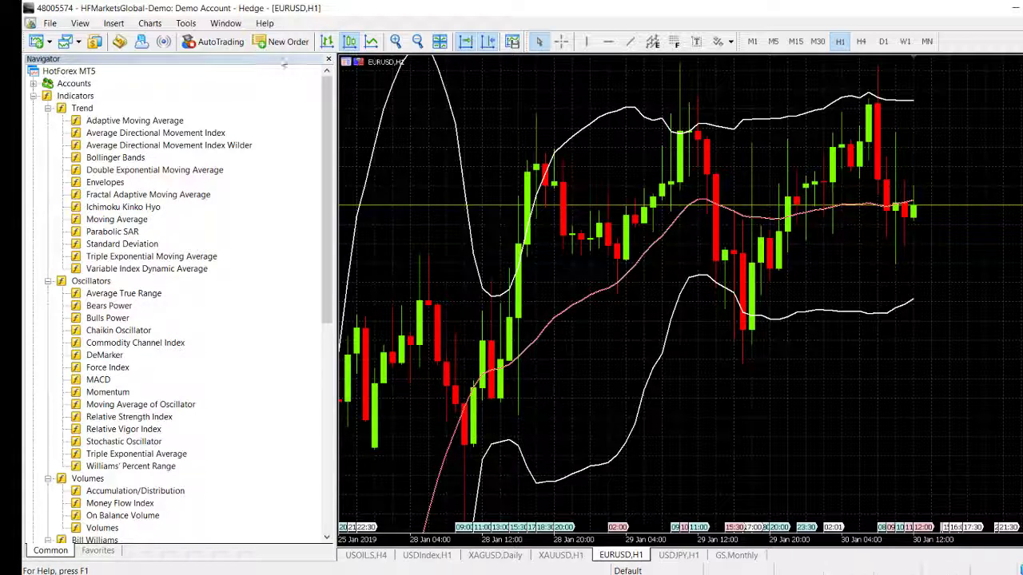
click(327, 61)
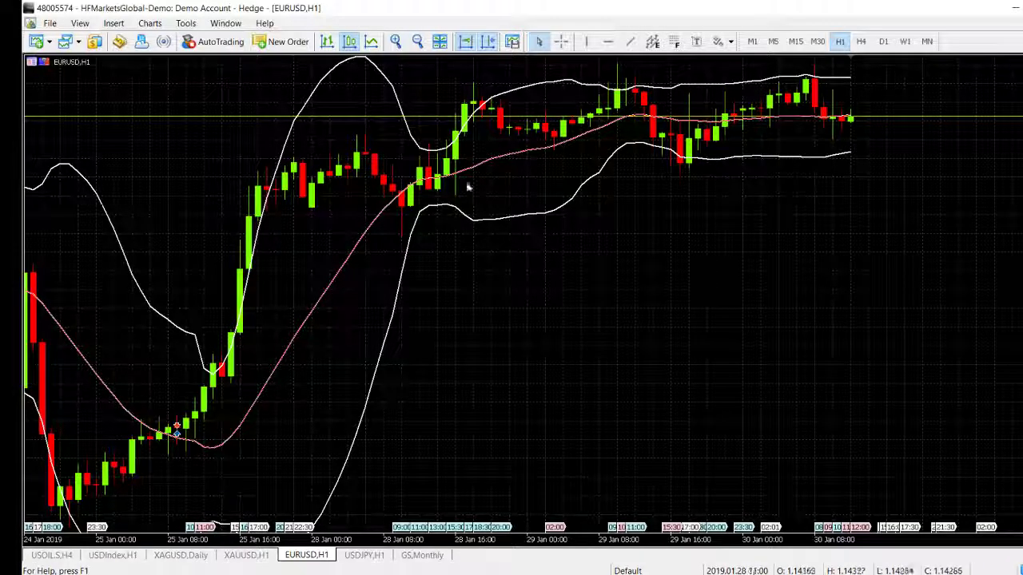
Step: Compare how EURUSD price moves within the bands on the M15, H1, M30, M5 and M1 timeframes, finishing on M5
mouse_move(300, 343)
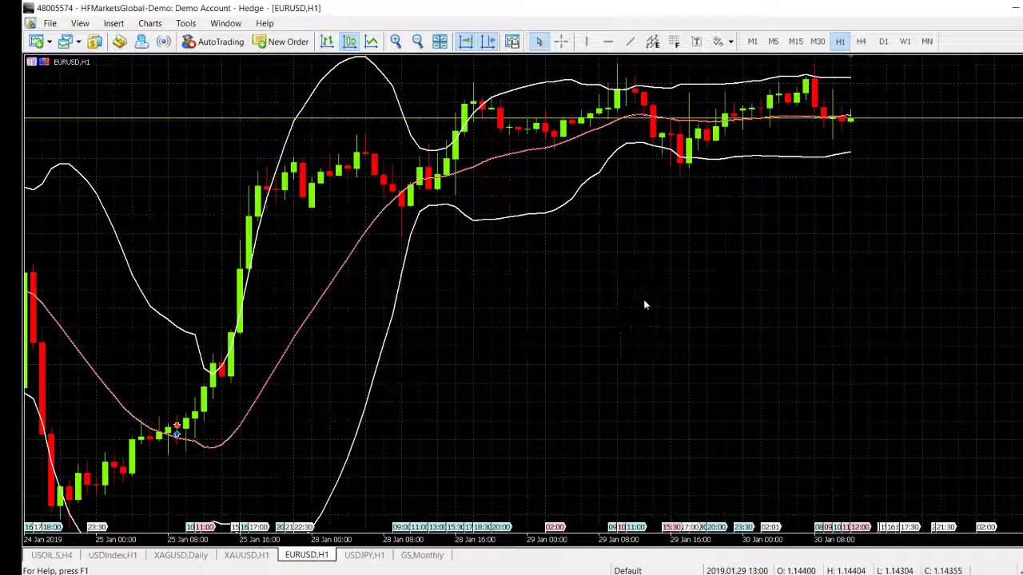
click(798, 42)
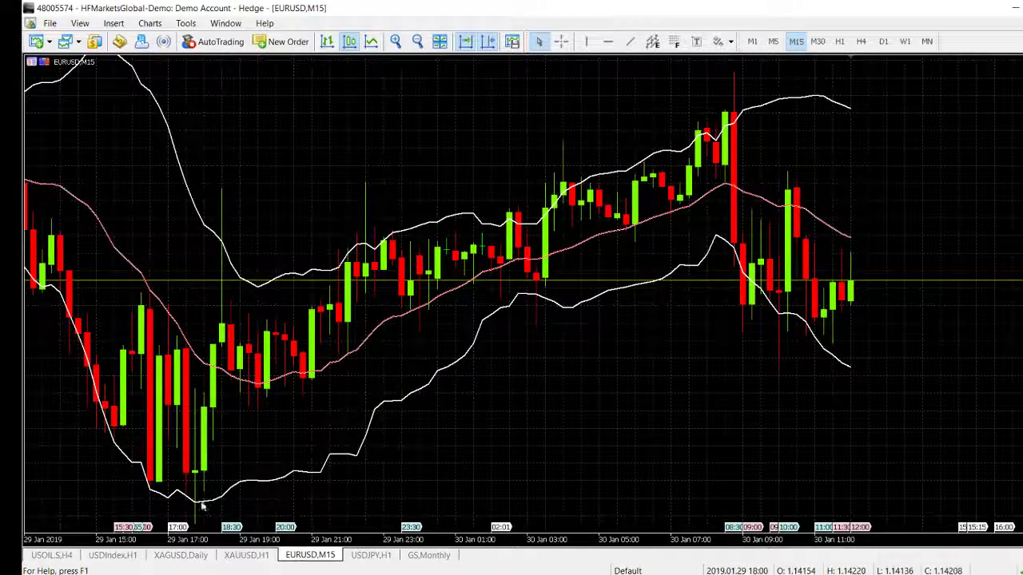
mouse_move(193, 497)
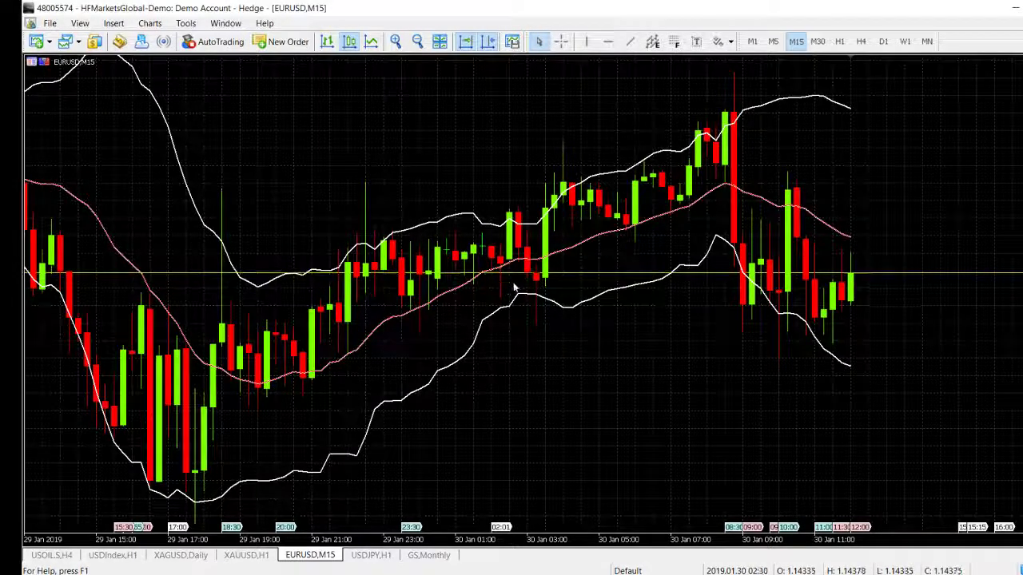
click(839, 42)
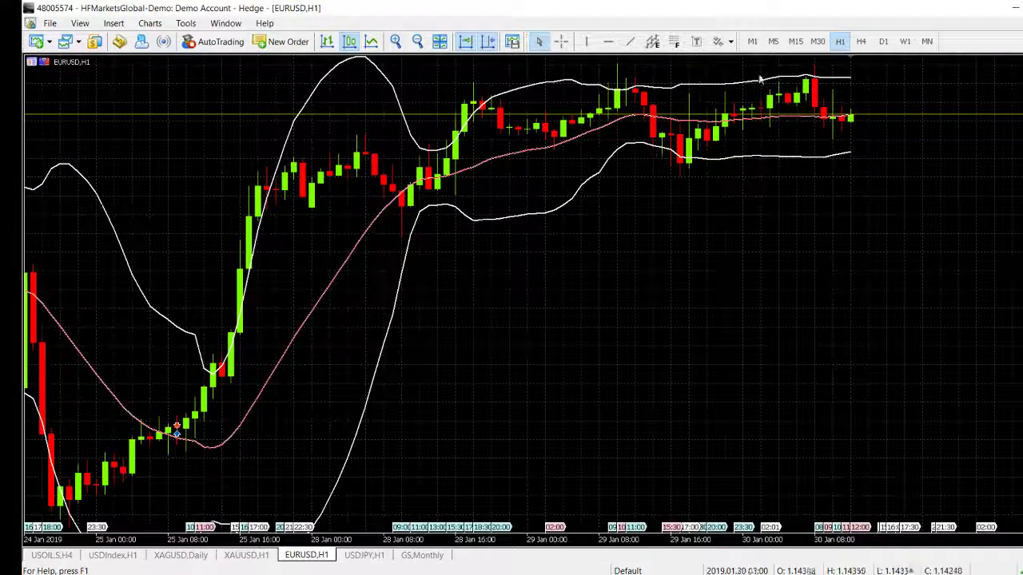
click(816, 45)
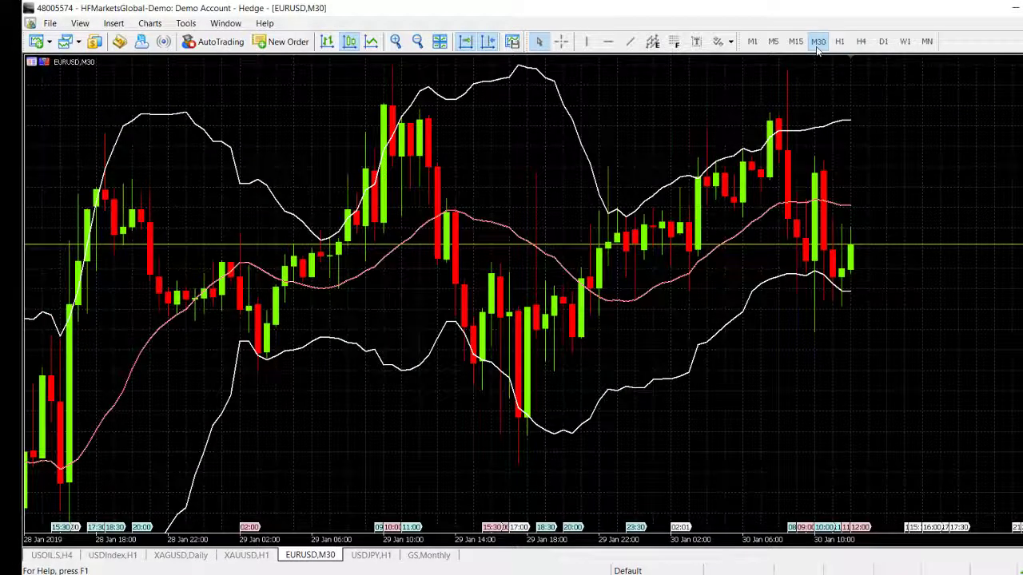
click(773, 42)
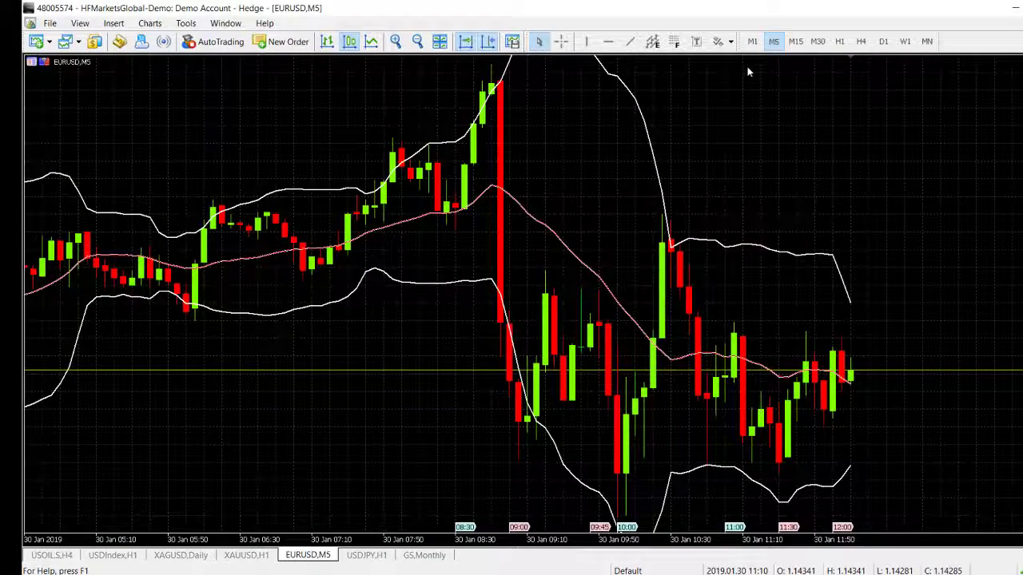
click(752, 42)
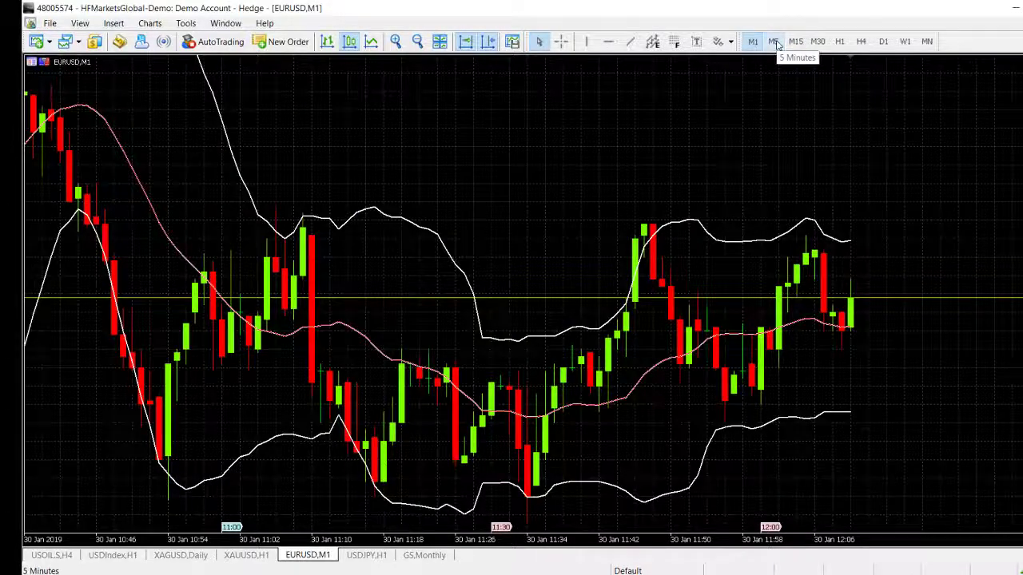
click(774, 41)
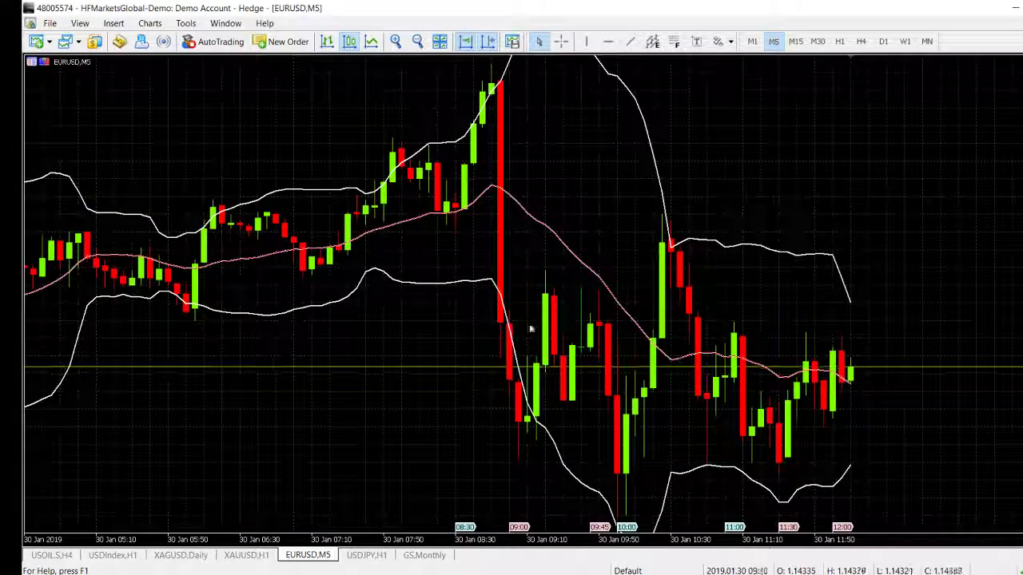
Step: Add white Bollinger Bands with period 20 and deviations 2.000 to the XAUUSD H1 chart, and close the indicator list
click(366, 555)
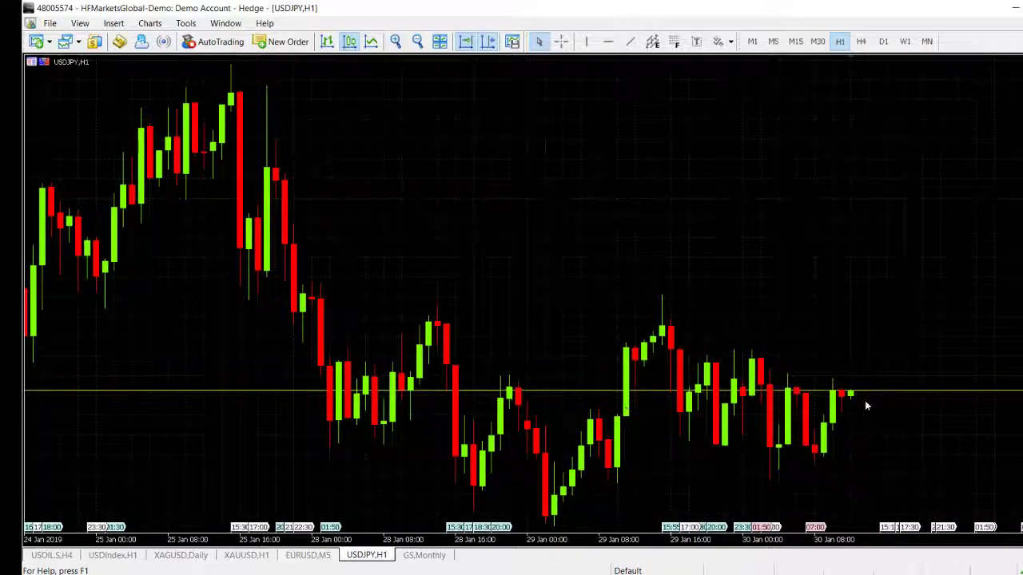
click(246, 556)
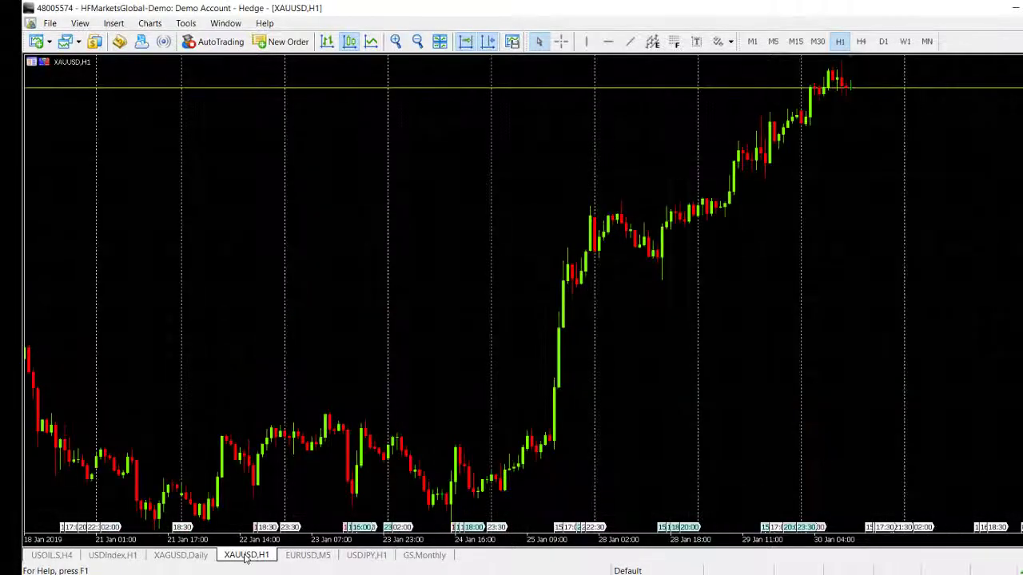
right_click(515, 191)
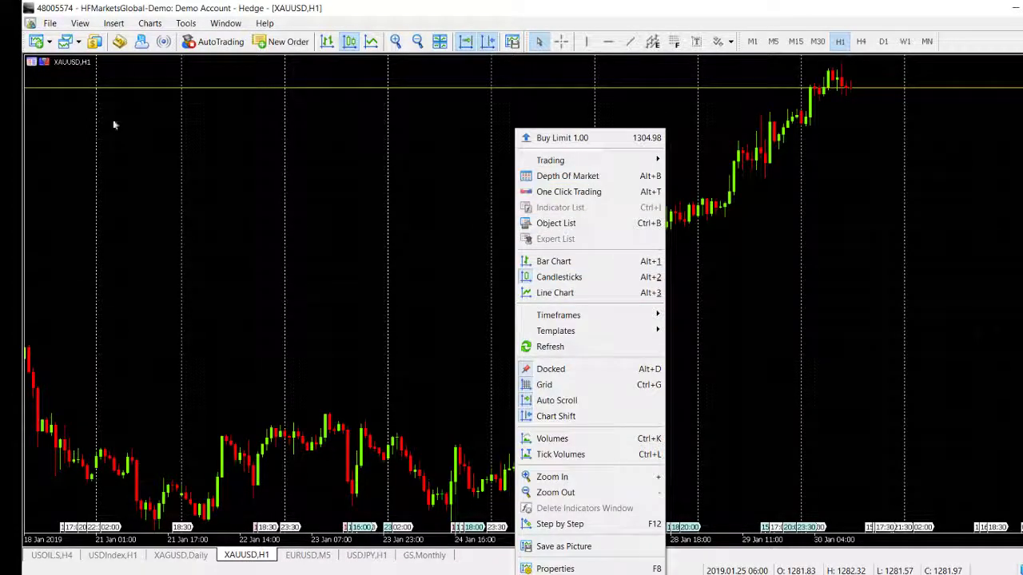
click(136, 131)
click(80, 23)
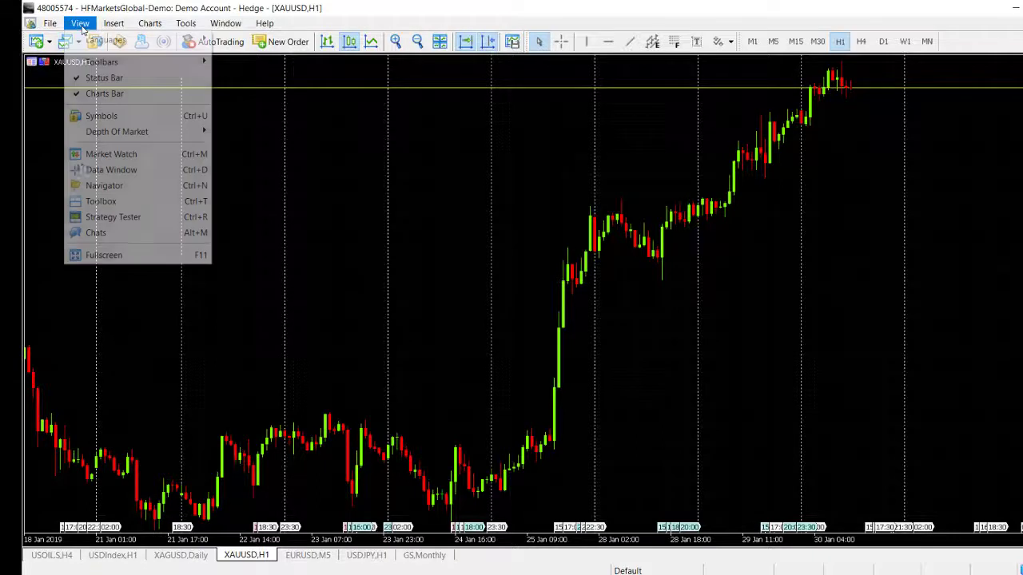
click(95, 186)
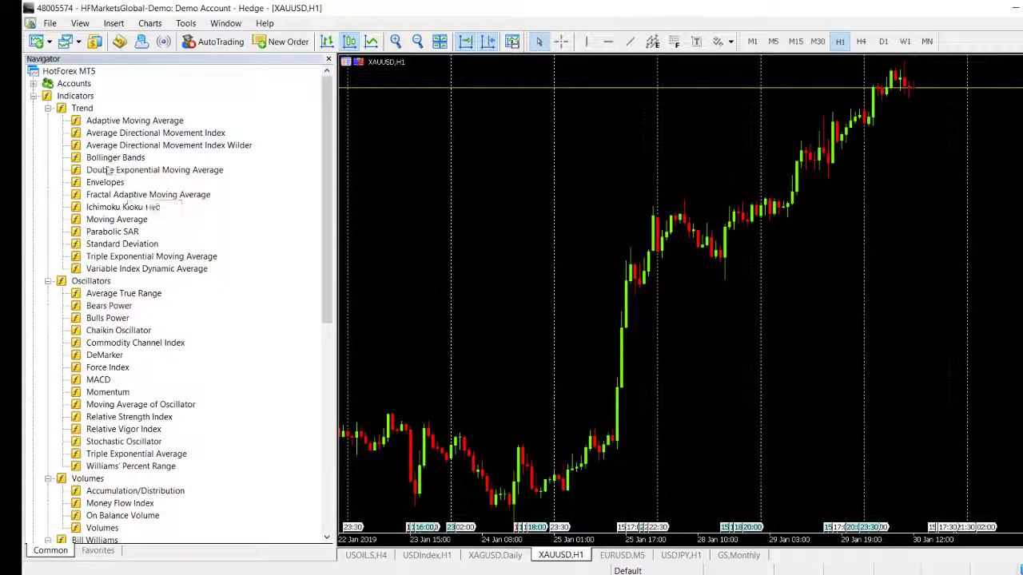
drag(115, 157, 457, 171)
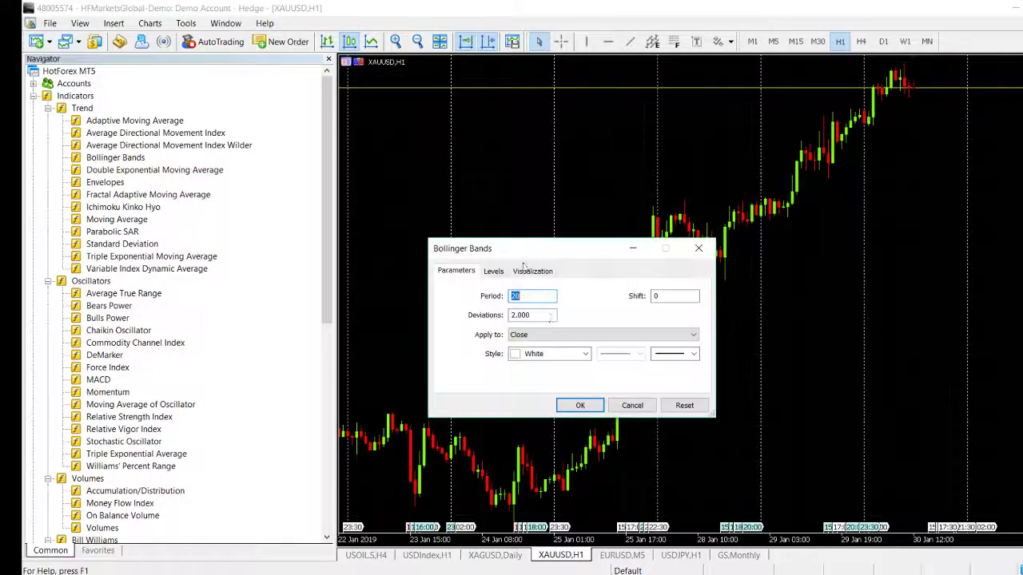
click(580, 405)
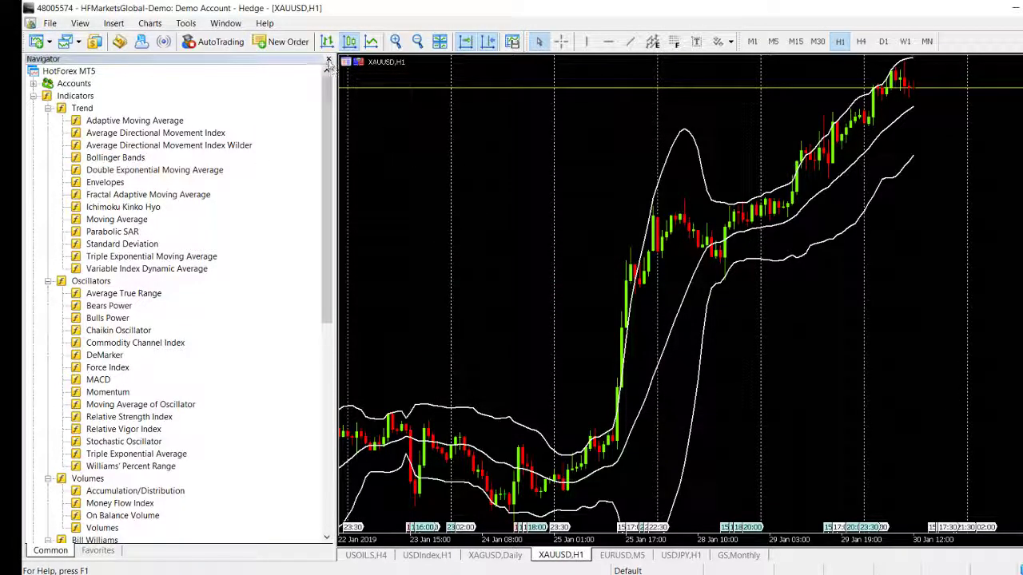
click(329, 61)
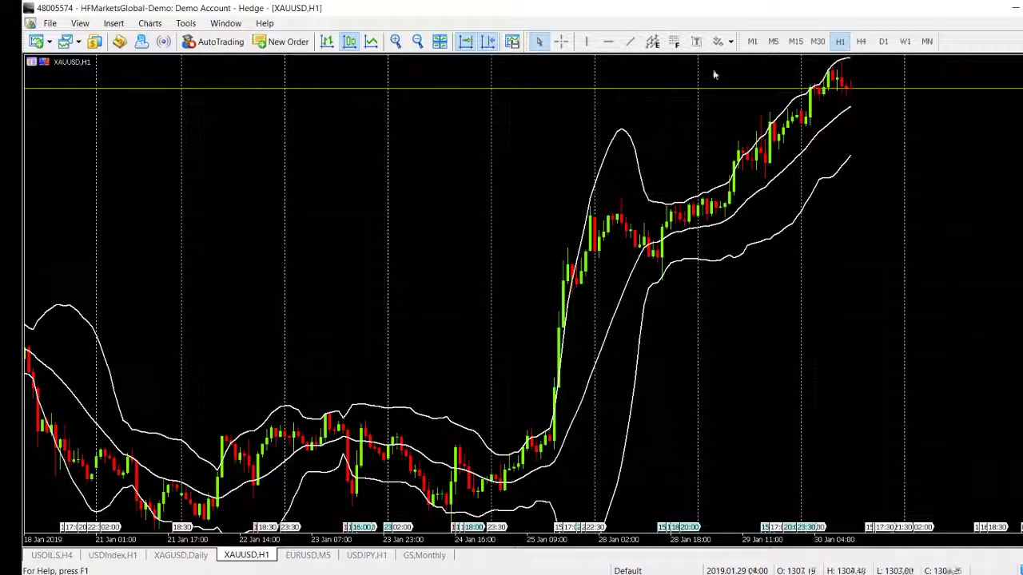
Step: Show XAUUSD on the M5 timeframe and examine the candles against the upper, middle and lower bands
click(774, 42)
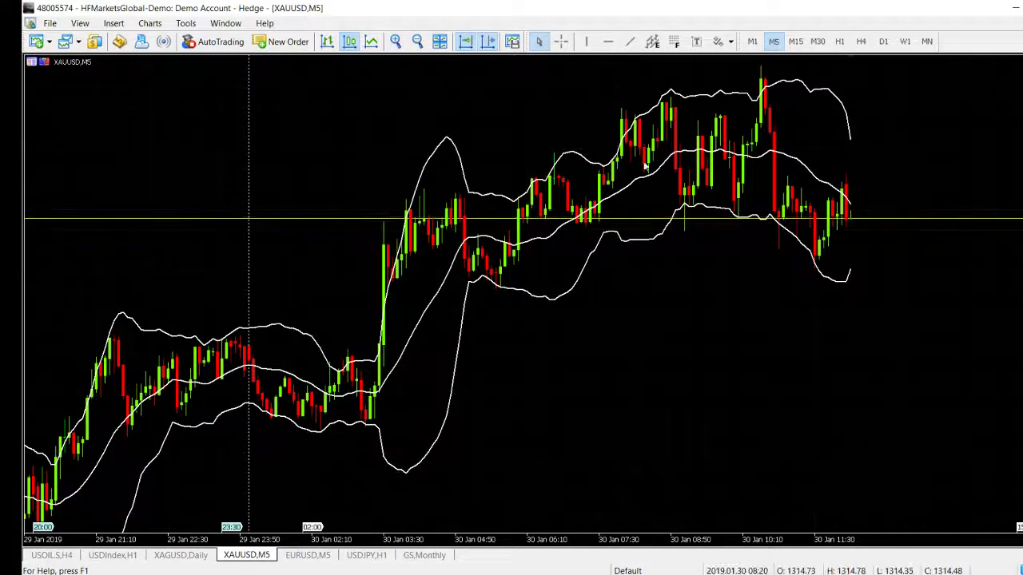
mouse_move(646, 170)
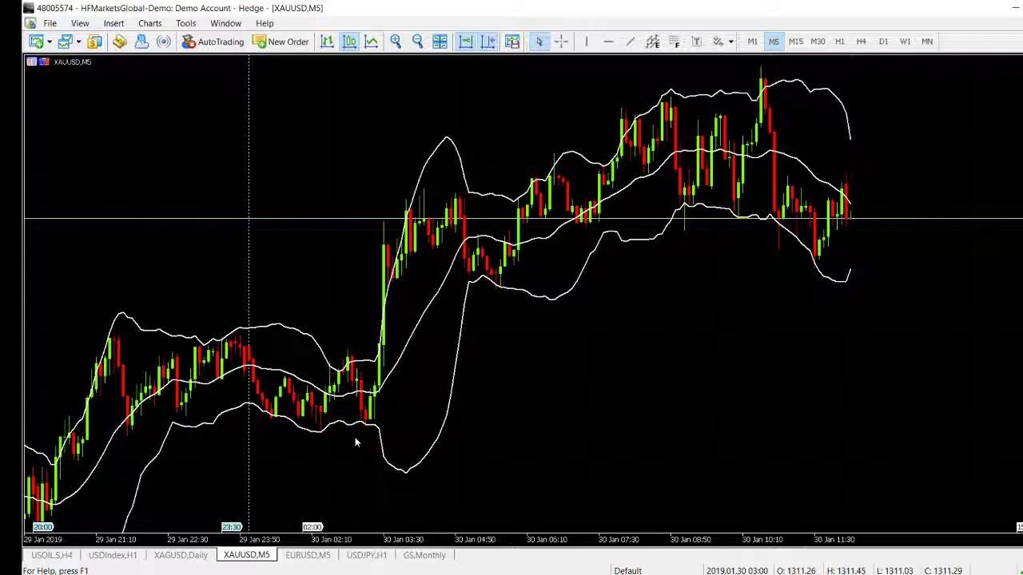
mouse_move(366, 361)
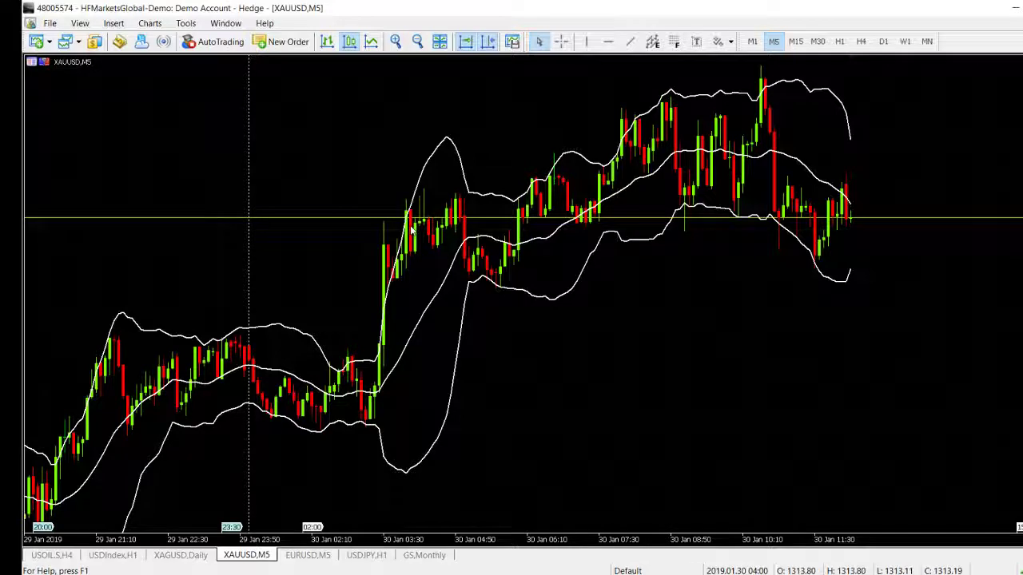
mouse_move(556, 174)
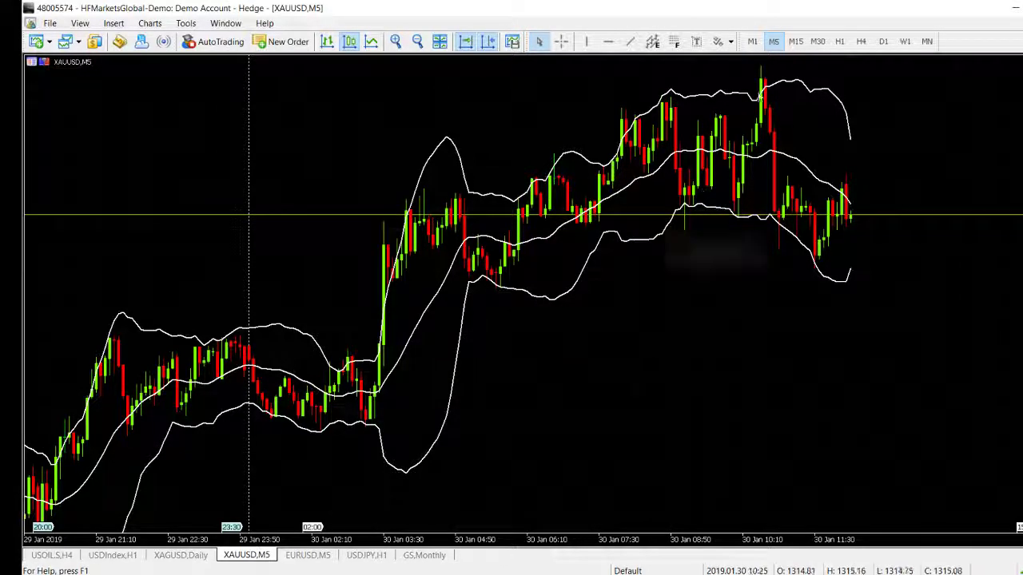
Step: Show XAUUSD on the M15 timeframe and capture the chart in a Windows Ink screen sketch
mouse_move(831, 283)
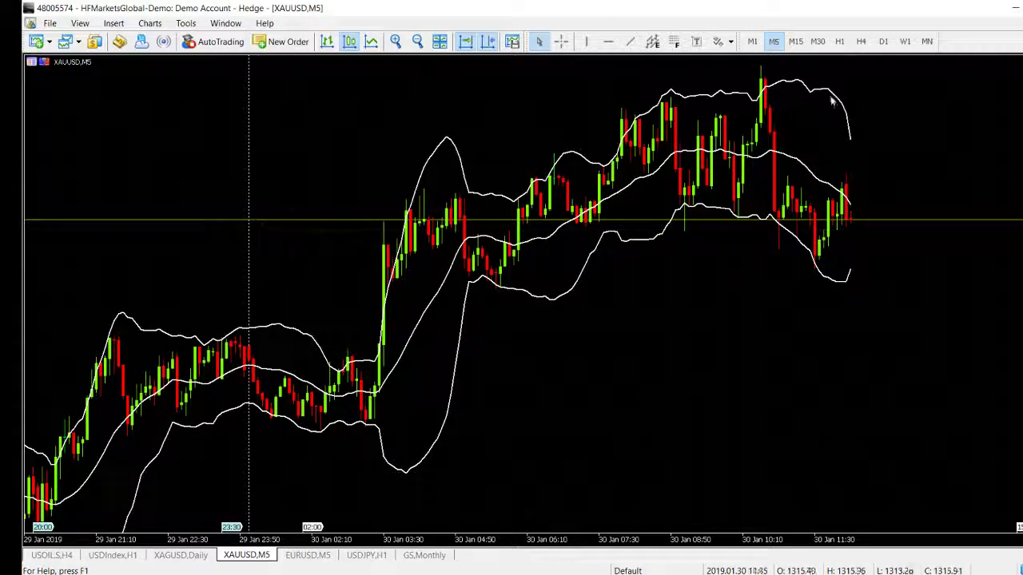
click(796, 42)
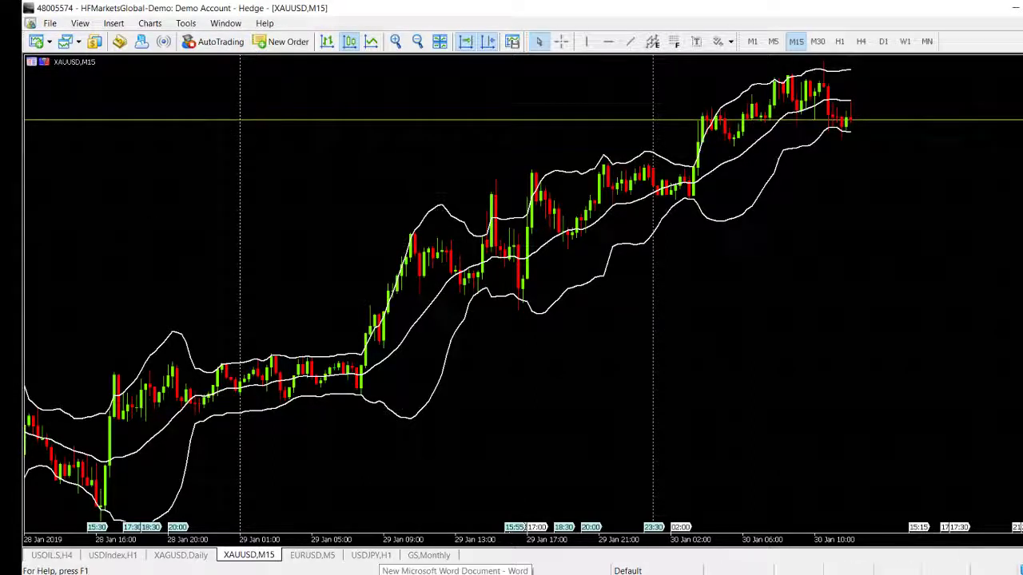
key(super+w)
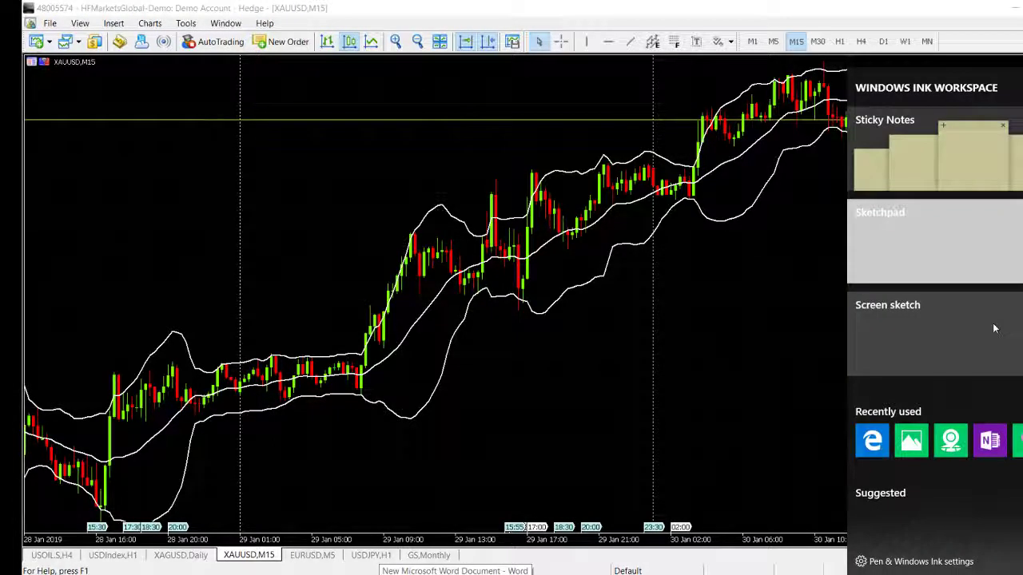
click(995, 329)
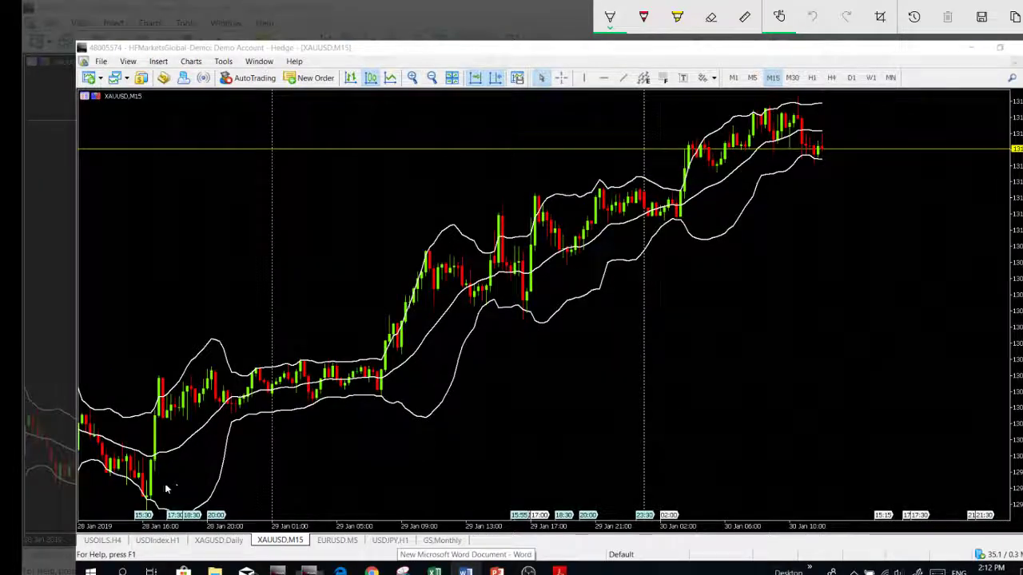
Step: Mark the swing lows and highs near the Bollinger Bands with white pen strokes, from 28 Jan 16:00 to the latest candles
drag(125, 496, 185, 491)
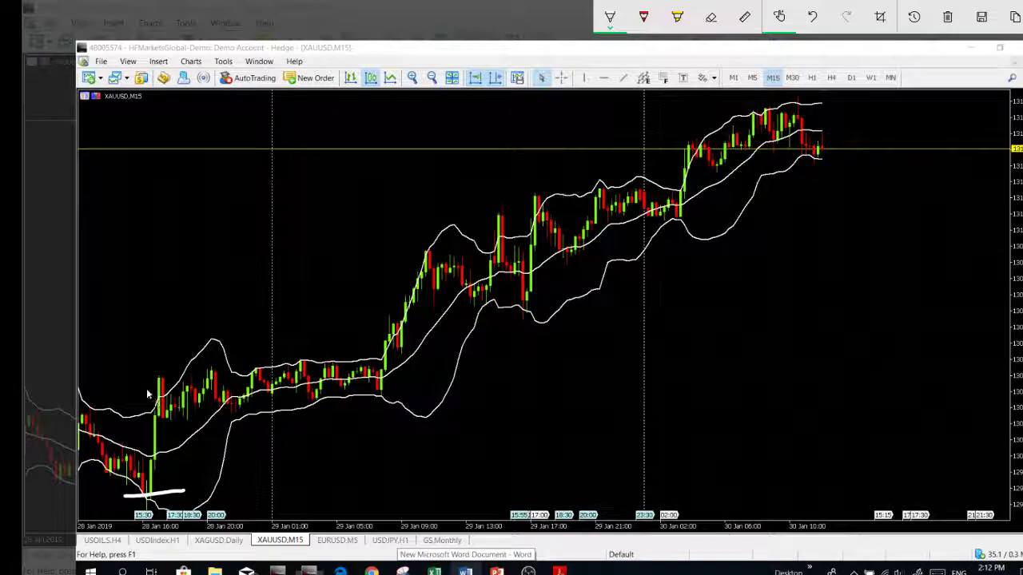
drag(142, 392, 130, 382)
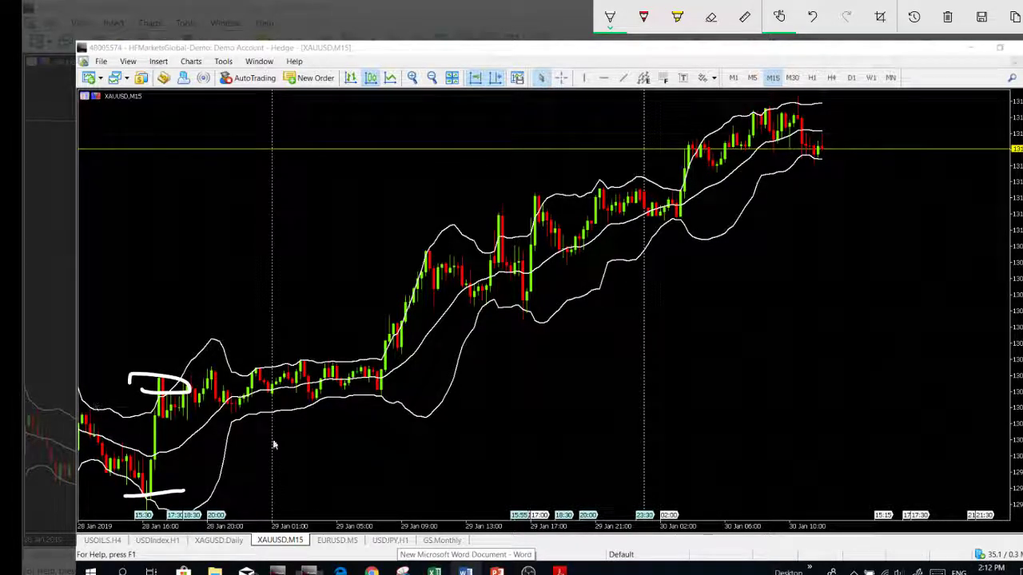
mouse_move(306, 409)
mouse_down()
mouse_move(403, 396)
mouse_move(320, 387)
mouse_move(346, 406)
mouse_up()
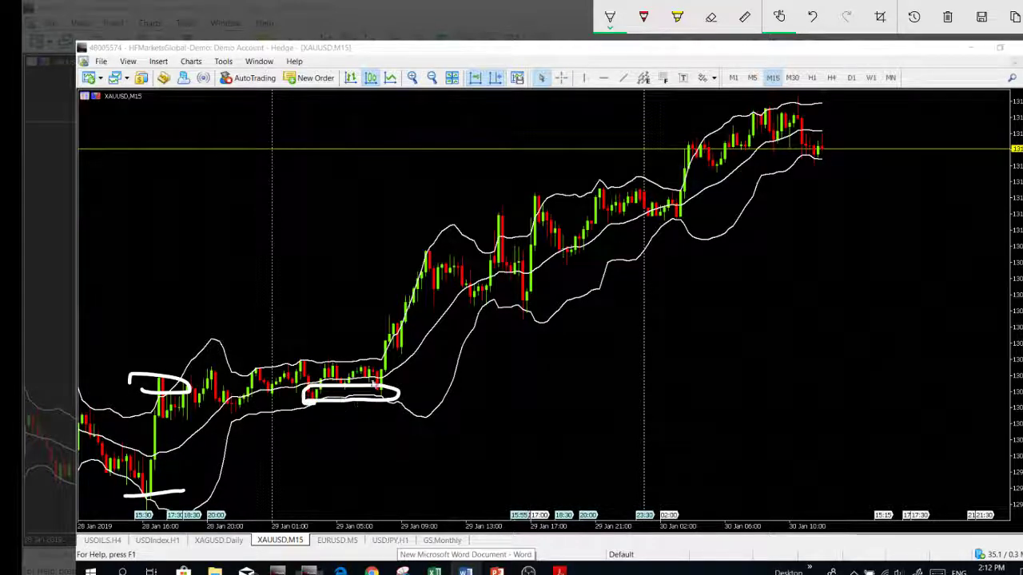
drag(403, 251, 428, 252)
drag(538, 313, 503, 316)
drag(524, 203, 563, 192)
drag(703, 223, 679, 205)
drag(675, 142, 694, 150)
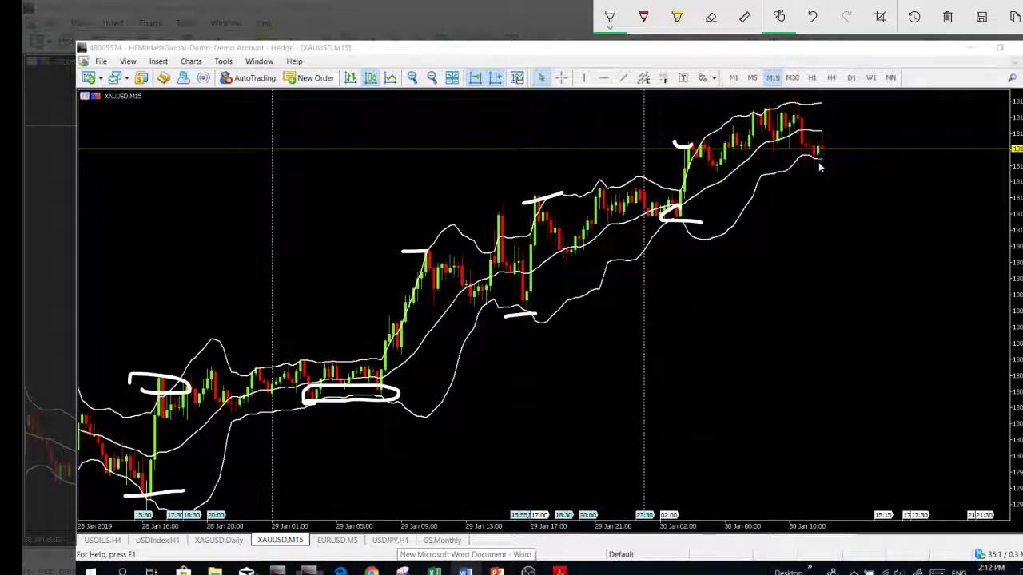
drag(798, 165, 817, 159)
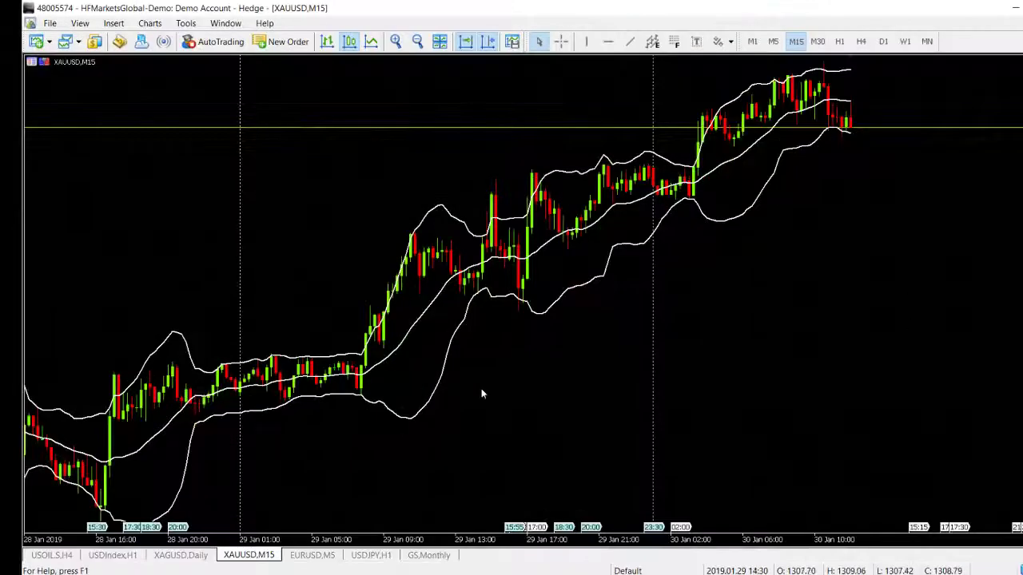
Step: Switch to the EURUSD chart and compare price against the bands on M15, M30 and H1, finishing on H1
click(317, 559)
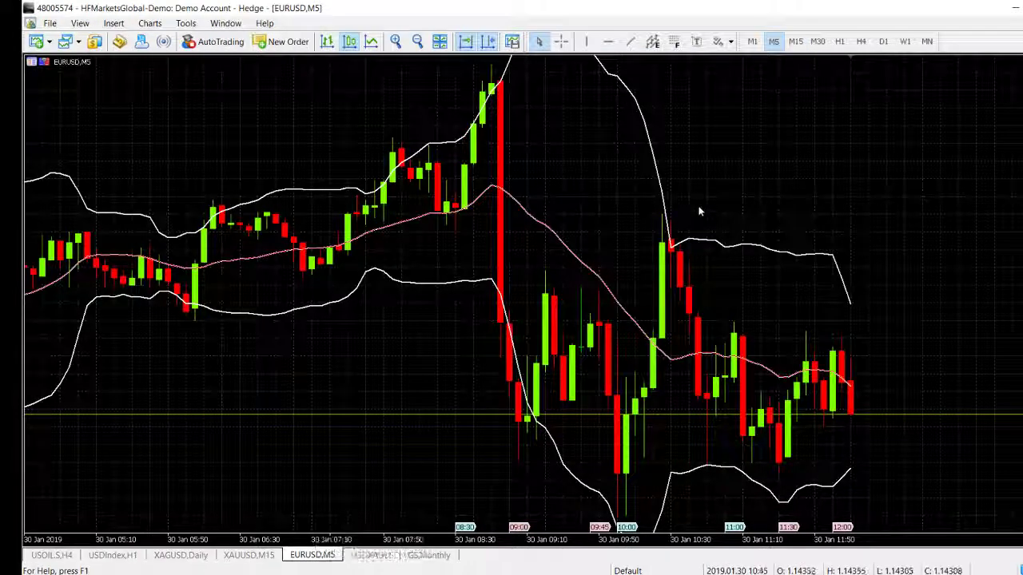
click(796, 41)
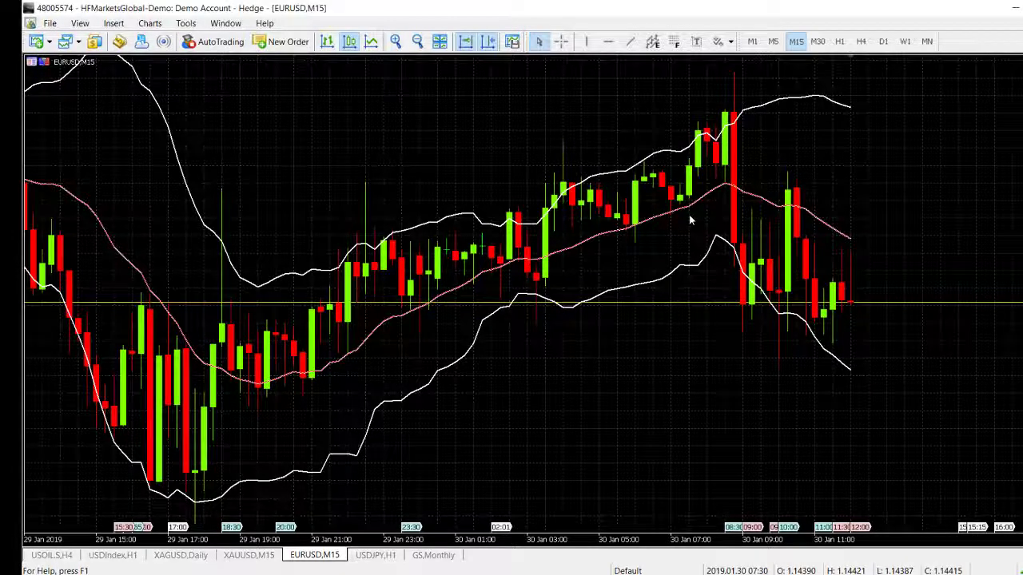
click(818, 42)
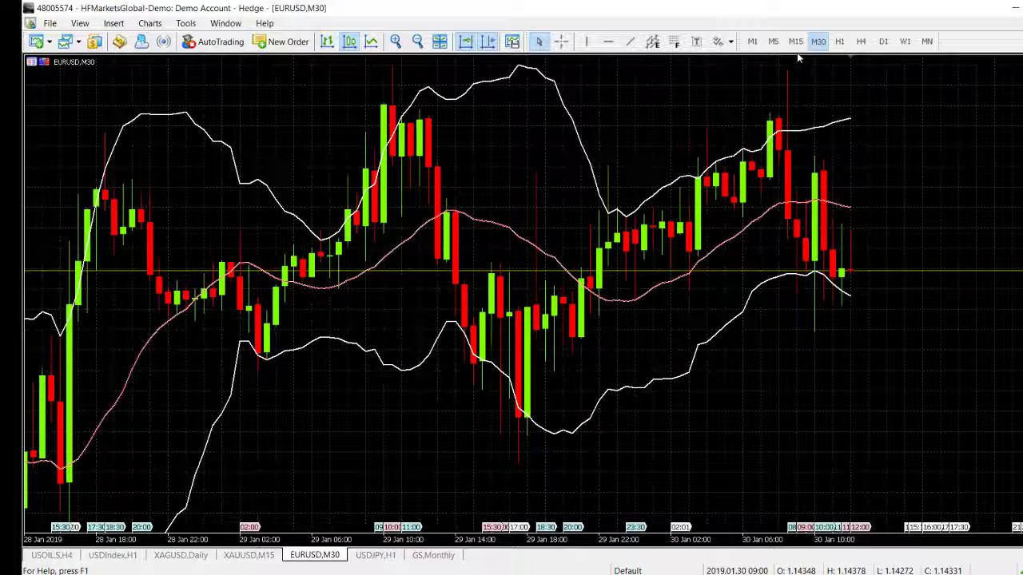
click(840, 42)
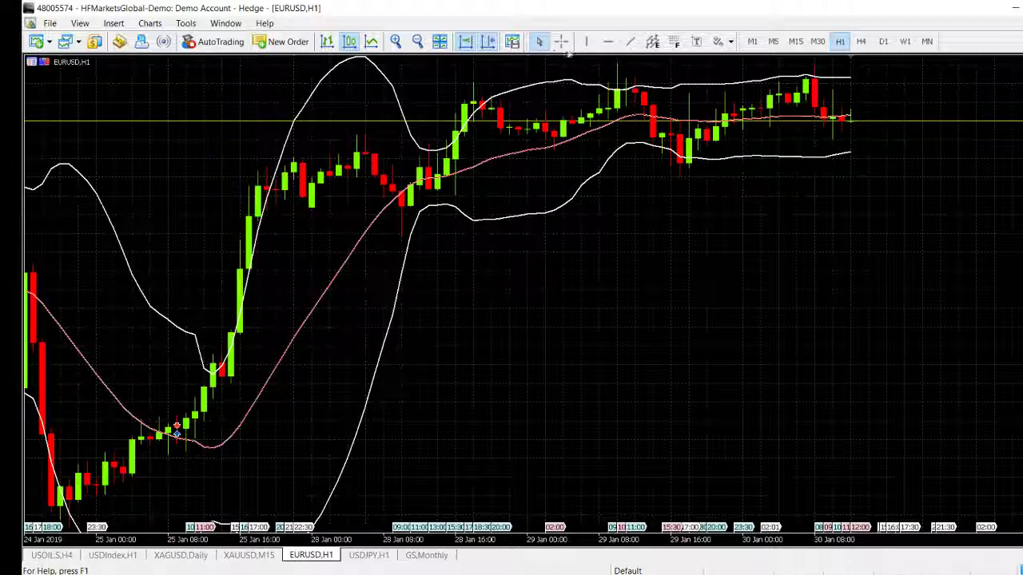
Step: Draw horizontal lines on EURUSD H1 at the 28 Jan morning swing low, the 28 Jan afternoon high and the 29 Jan afternoon low
click(608, 44)
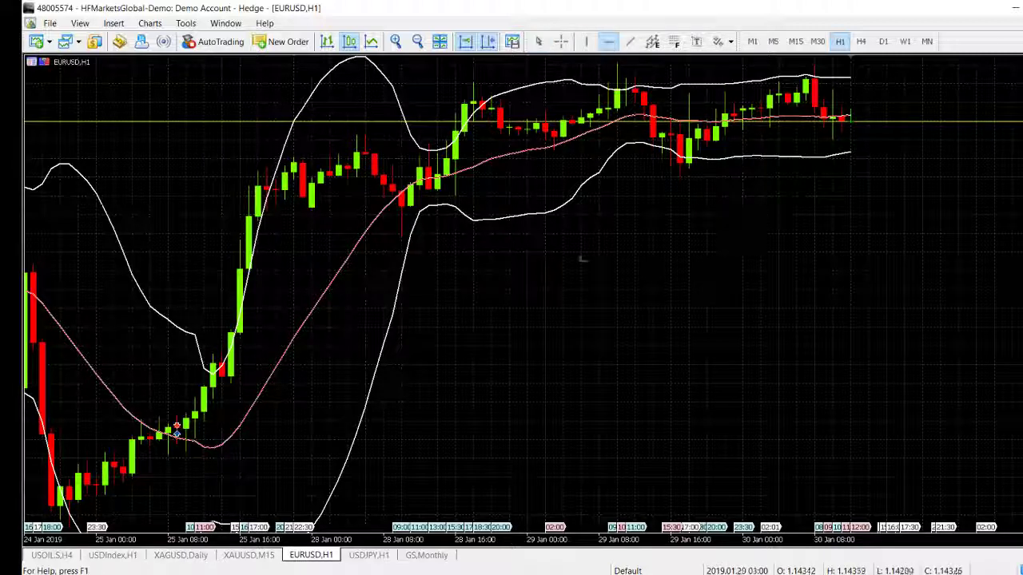
click(423, 235)
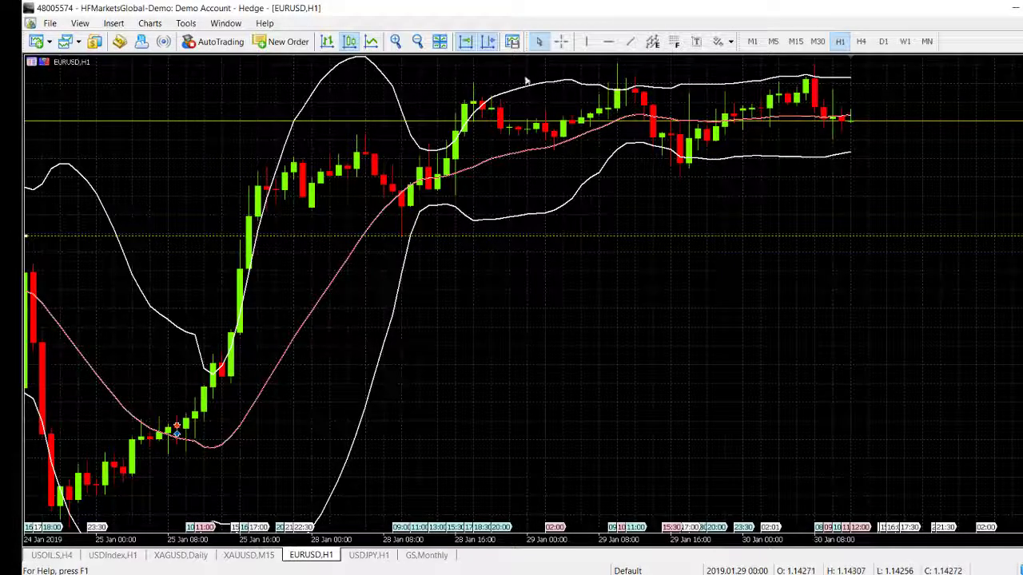
click(608, 44)
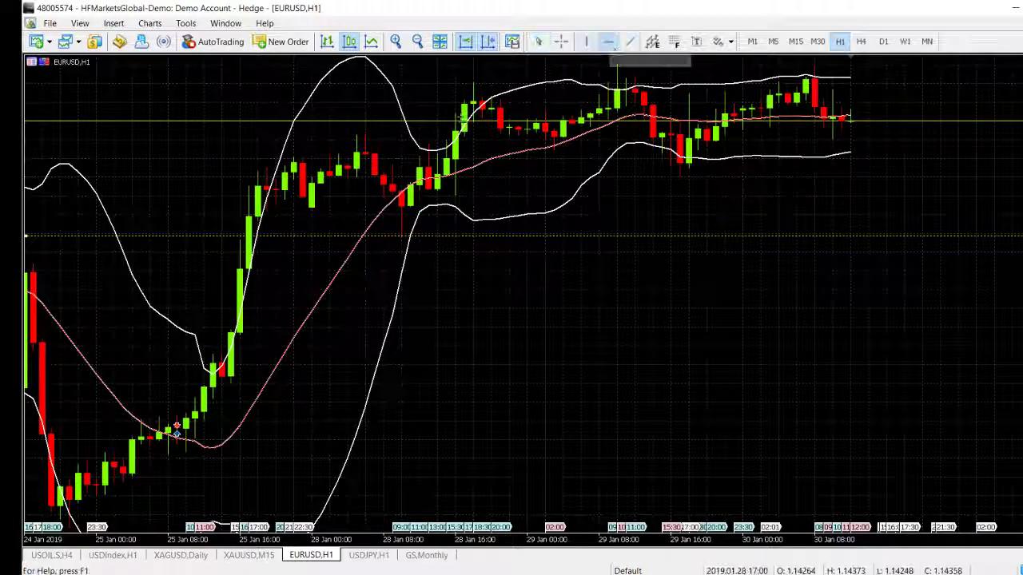
click(474, 82)
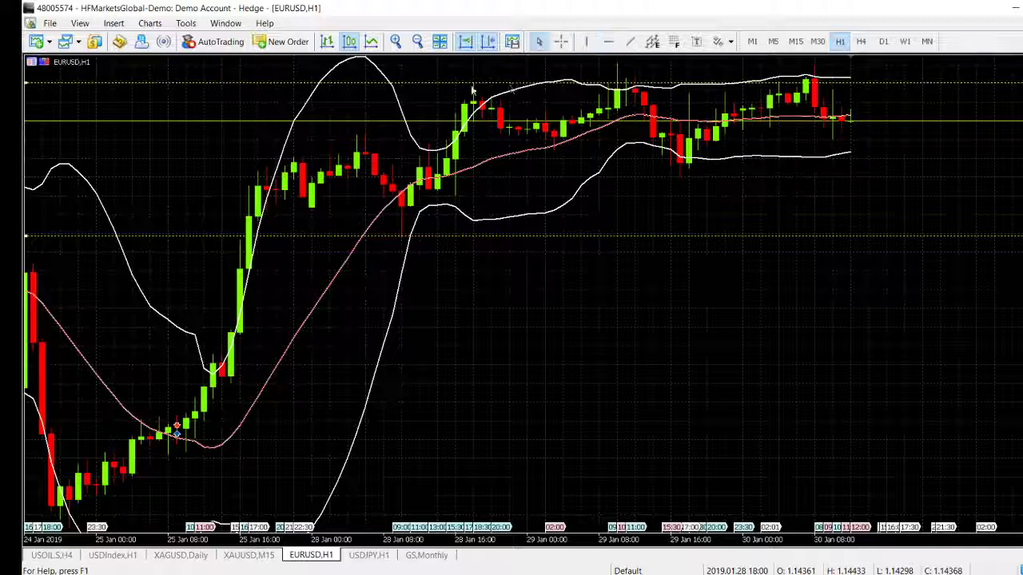
click(608, 42)
click(720, 169)
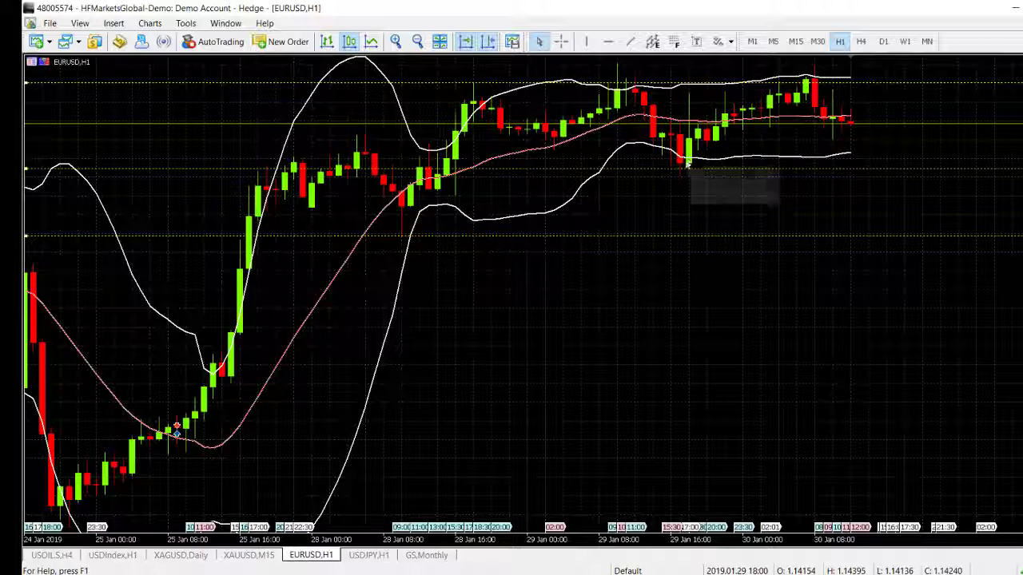
Step: Check the three horizontal levels and the bands on the EURUSD H4 timeframe, and return to H1
mouse_move(697, 130)
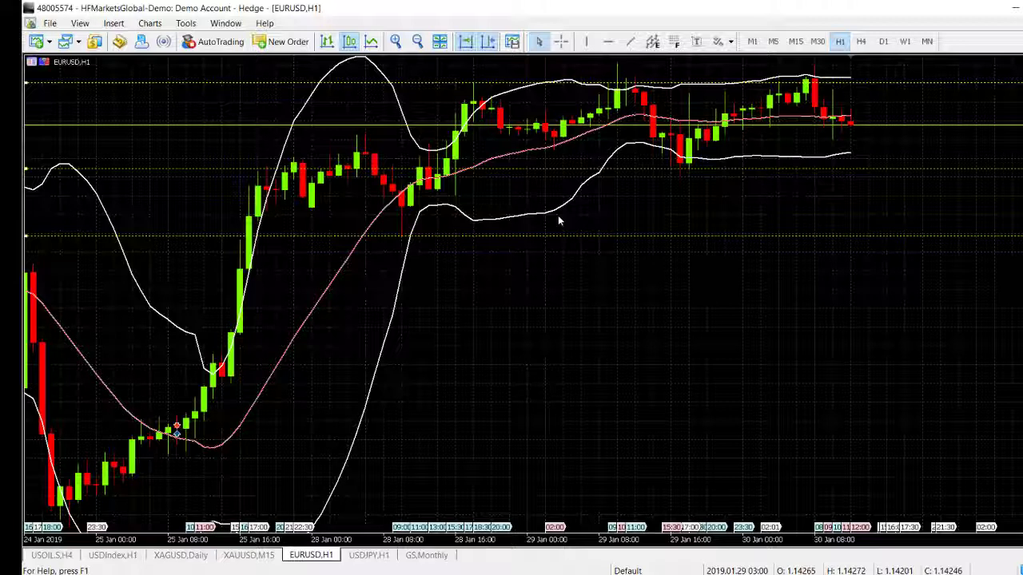
click(861, 41)
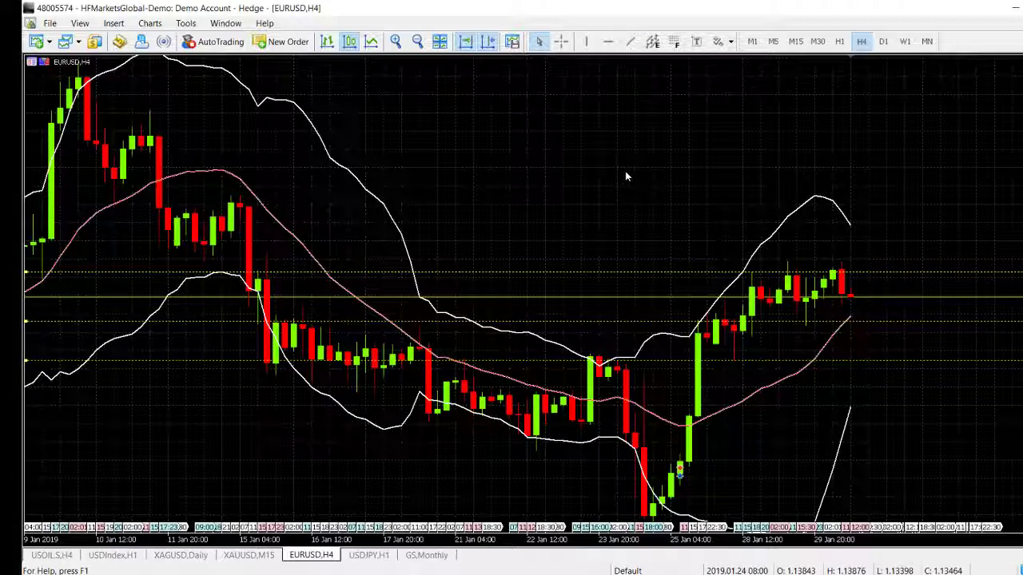
click(839, 44)
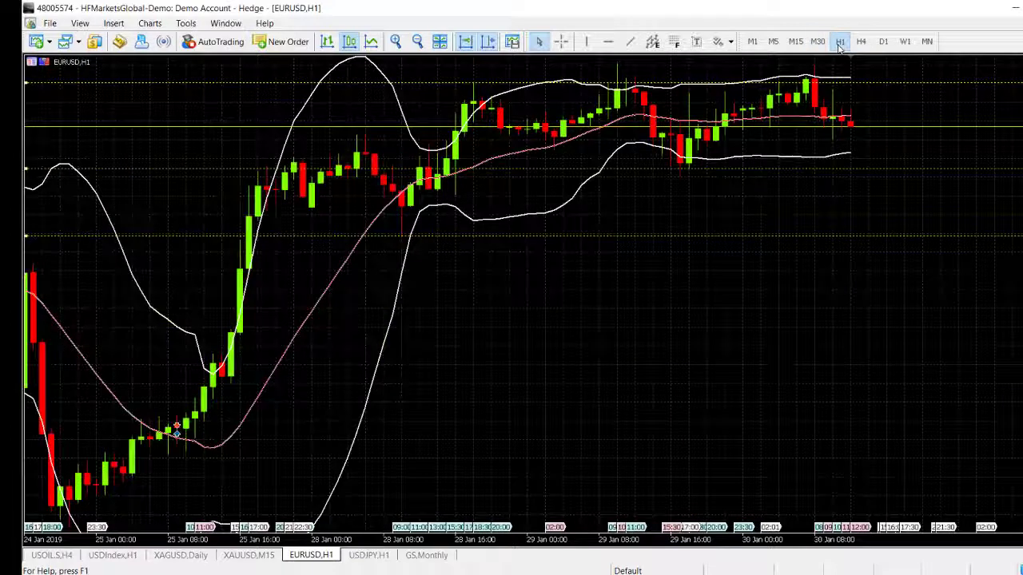